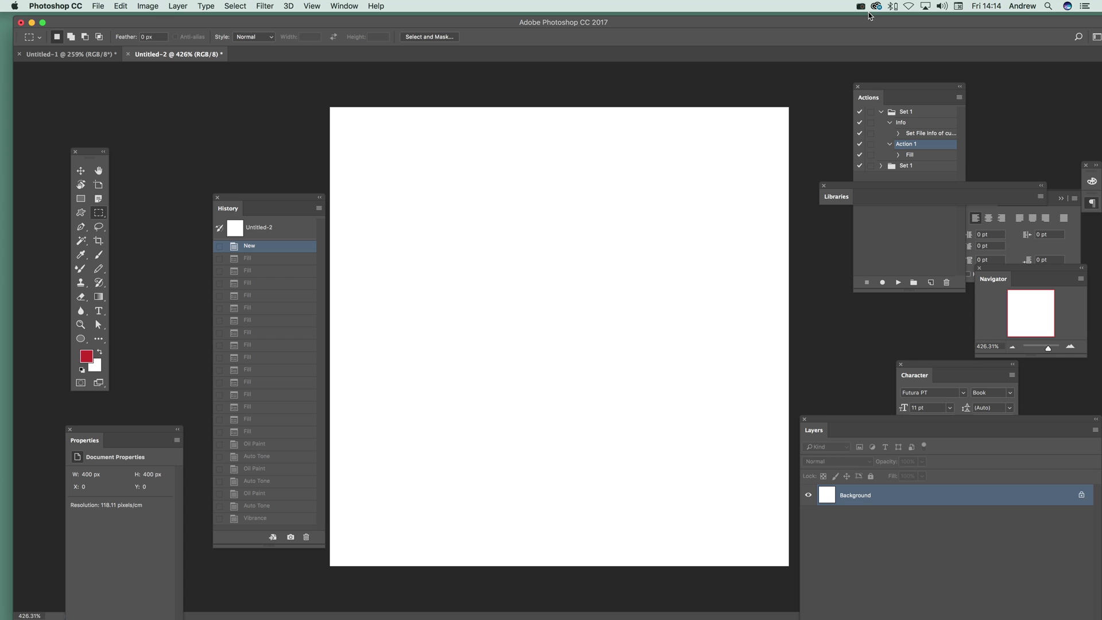
Step: Select the Rectangle tool to draw red-filled shapes on the blank canvas
{"action": "left_click", "coordinate": [81, 199]}
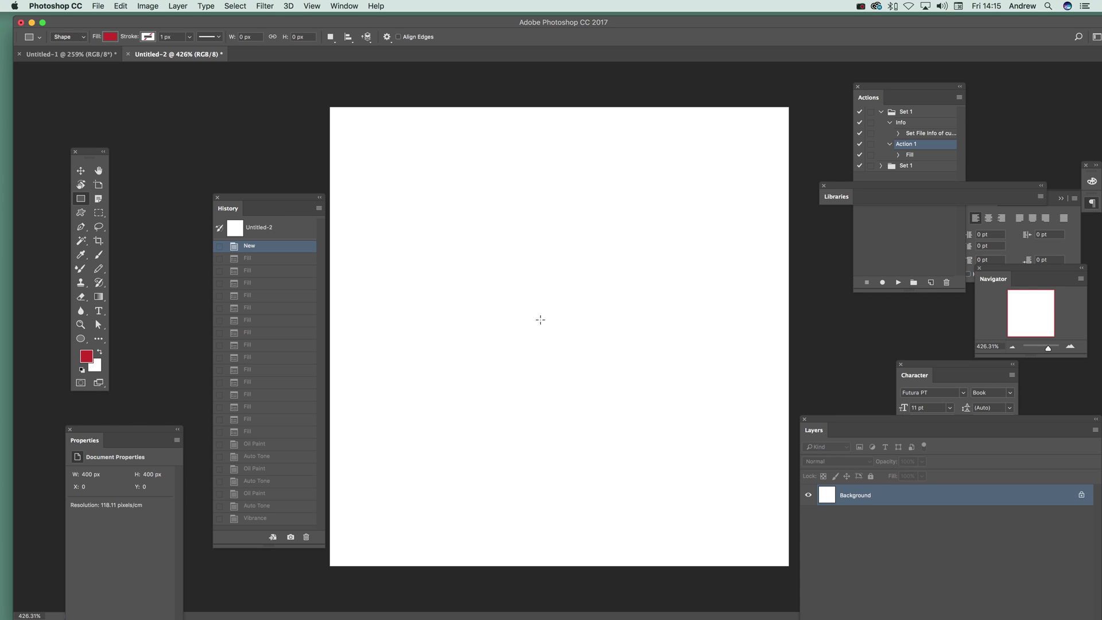
Step: Draw a tiny 3 px red square and delete the Background layer
{"action": "left_click_drag", "start_coordinate": [540, 320], "coordinate": [544, 324]}
{"action": "left_click", "coordinate": [867, 517]}
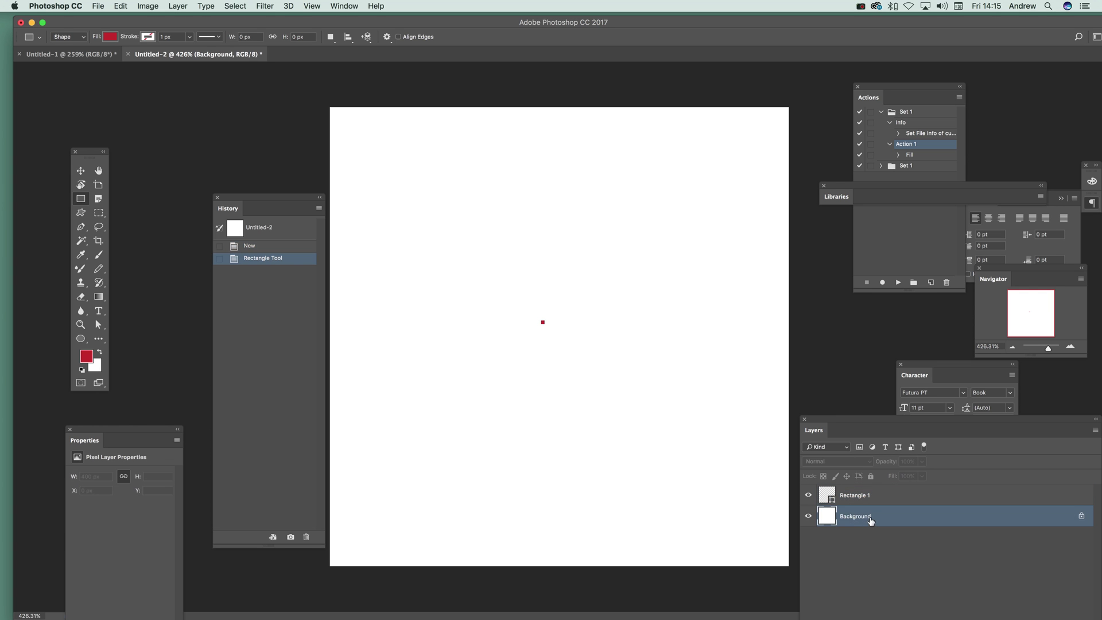
{"action": "key", "text": "BackSpace"}
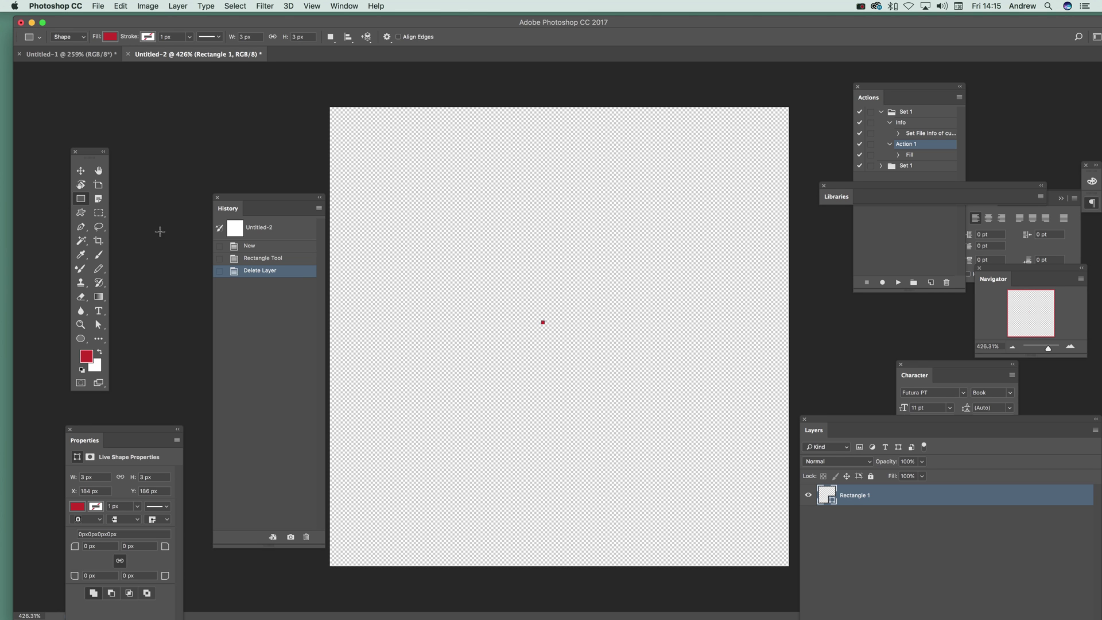
Step: Marquee the square, define it as Pattern 7, and revert history to New
{"action": "left_click", "coordinate": [98, 212]}
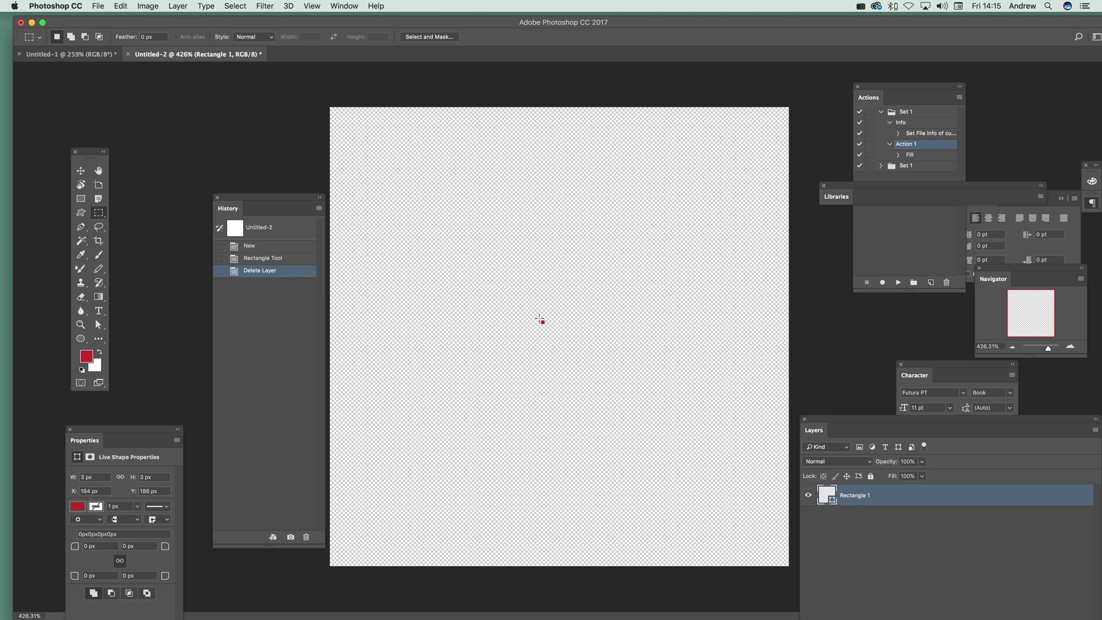
{"action": "left_click_drag", "start_coordinate": [539, 321], "coordinate": [545, 326]}
{"action": "left_click", "coordinate": [120, 6]}
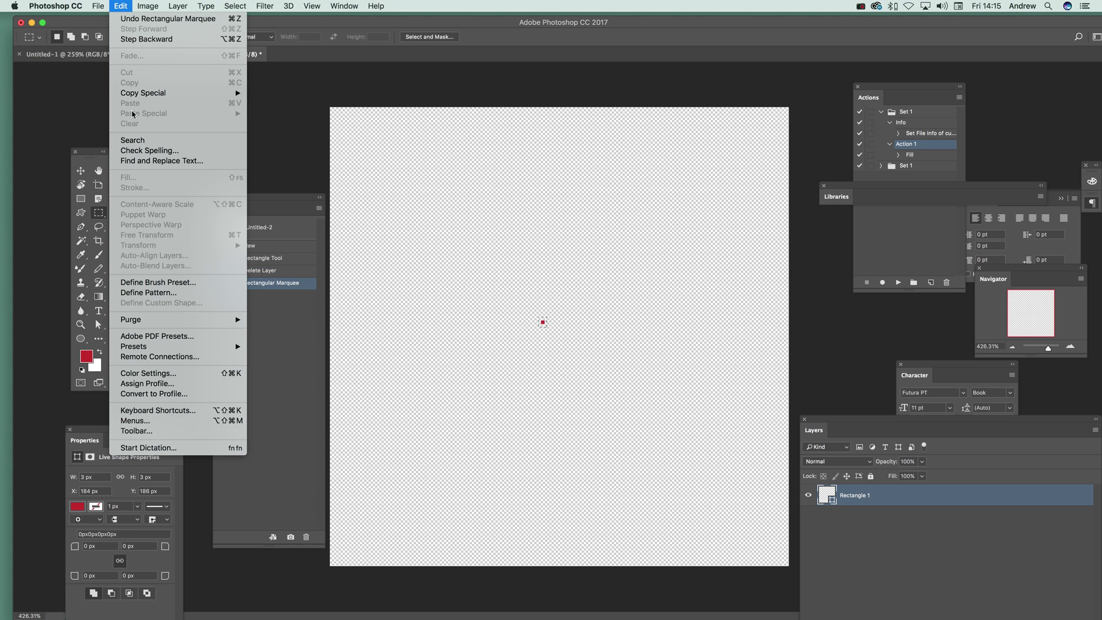
{"action": "left_click", "coordinate": [172, 292]}
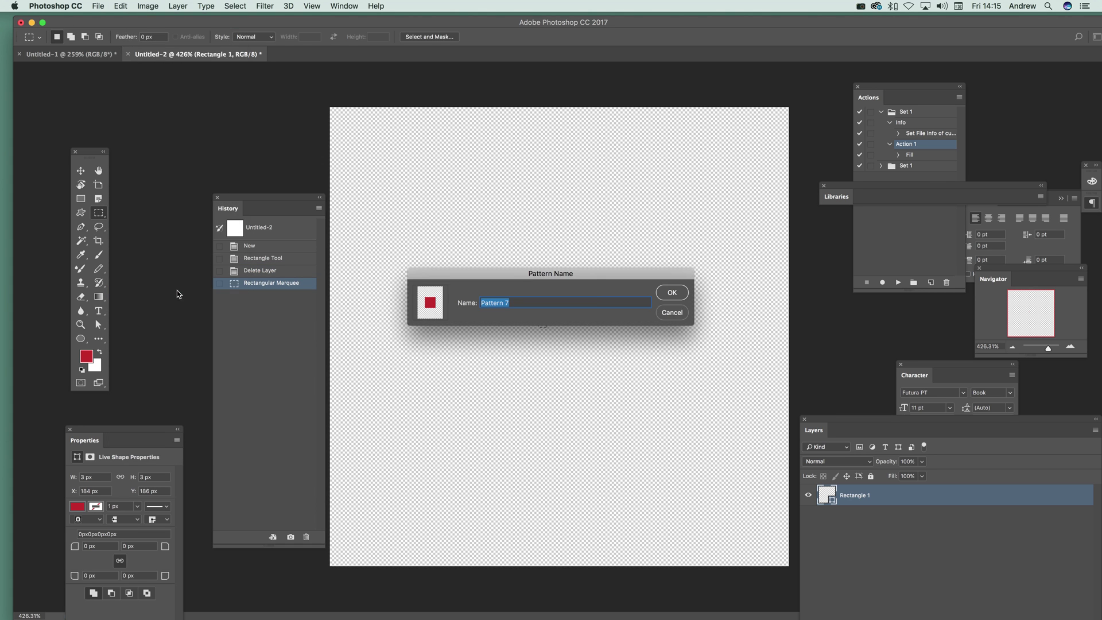
{"action": "left_click", "coordinate": [683, 295]}
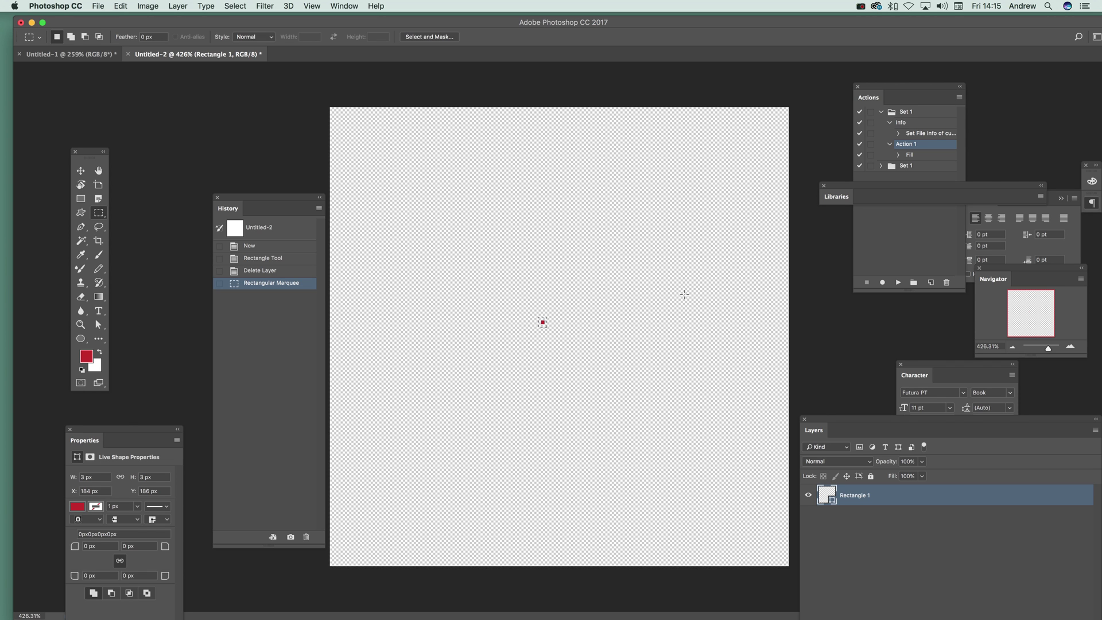
{"action": "left_click", "coordinate": [245, 260]}
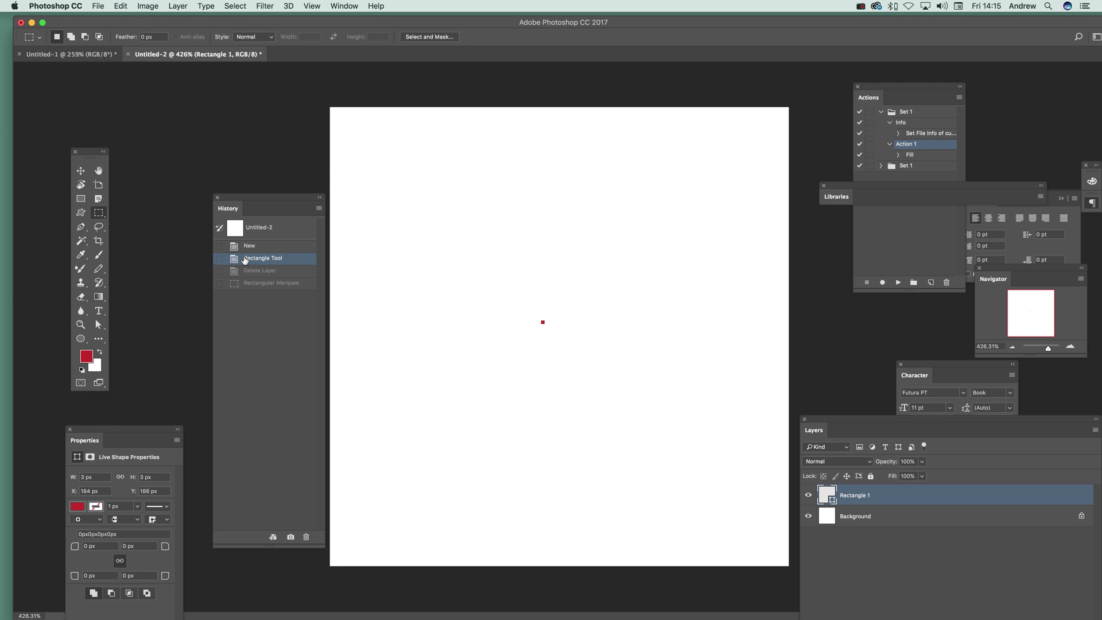
{"action": "left_click", "coordinate": [254, 247]}
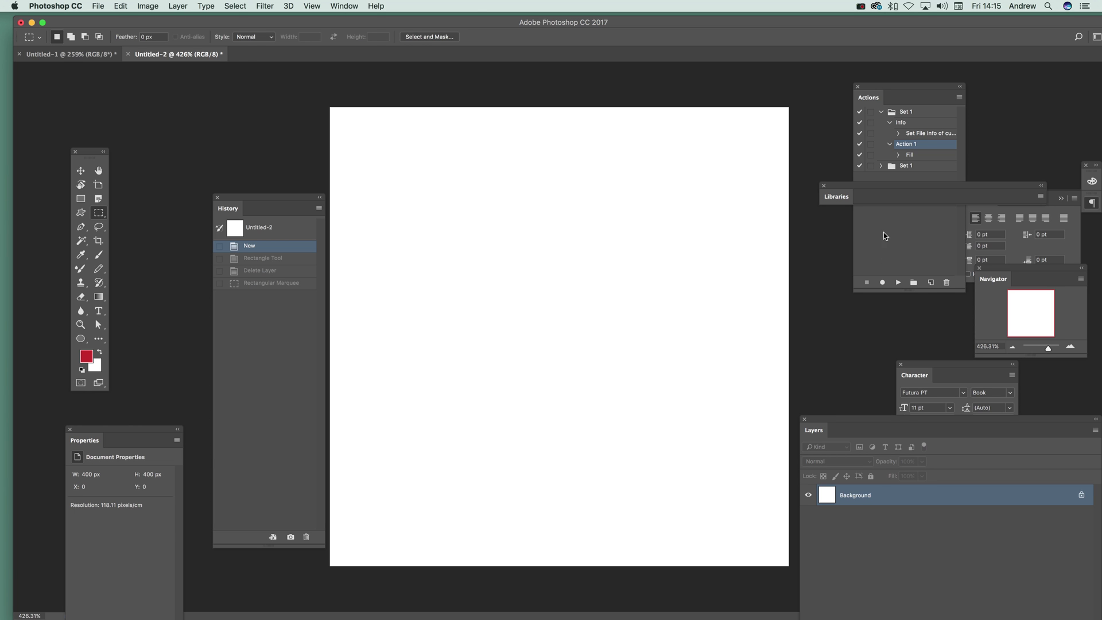
Step: Set Edit > Fill to Pattern contents, using the red-square swatch with the Random Fill script
{"action": "left_click", "coordinate": [120, 6]}
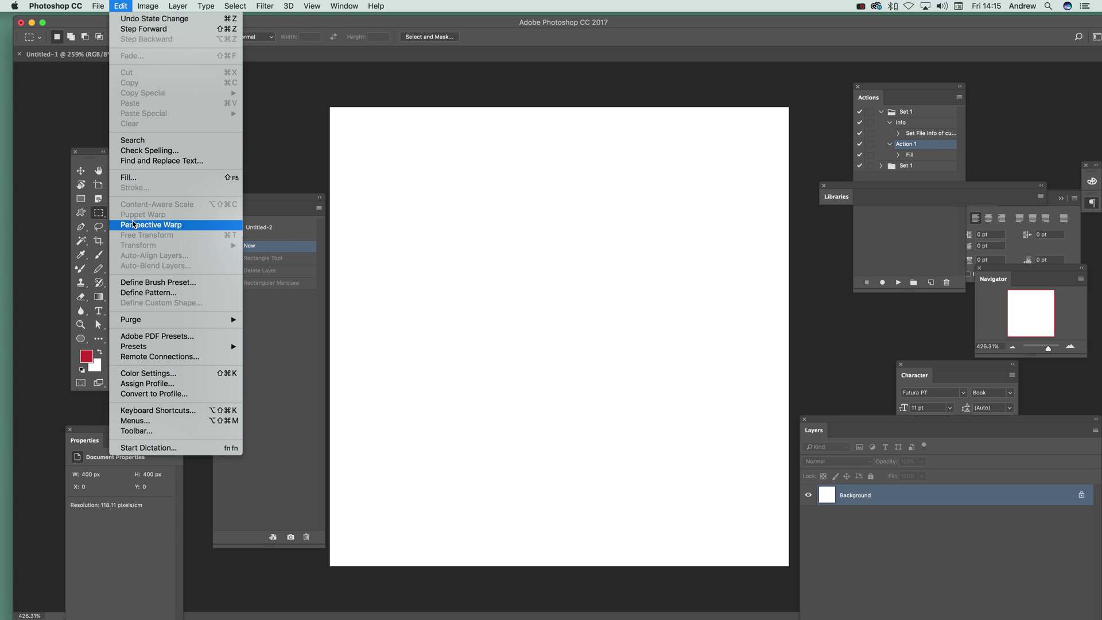
{"action": "left_click", "coordinate": [128, 177]}
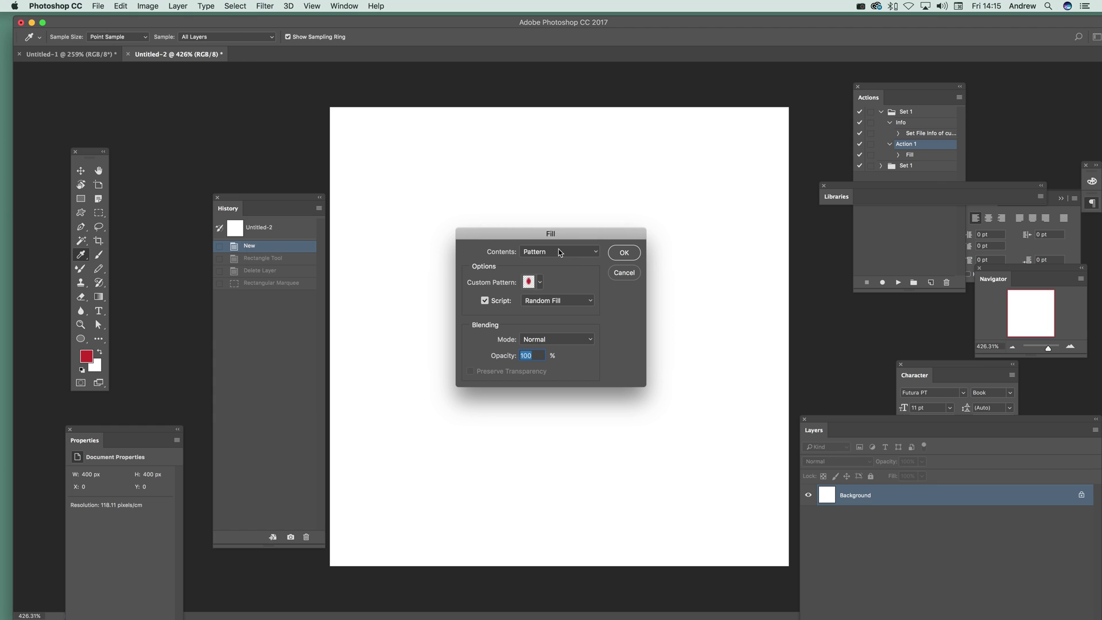
{"action": "left_click", "coordinate": [559, 253]}
{"action": "left_click", "coordinate": [556, 250]}
{"action": "left_click", "coordinate": [538, 282]}
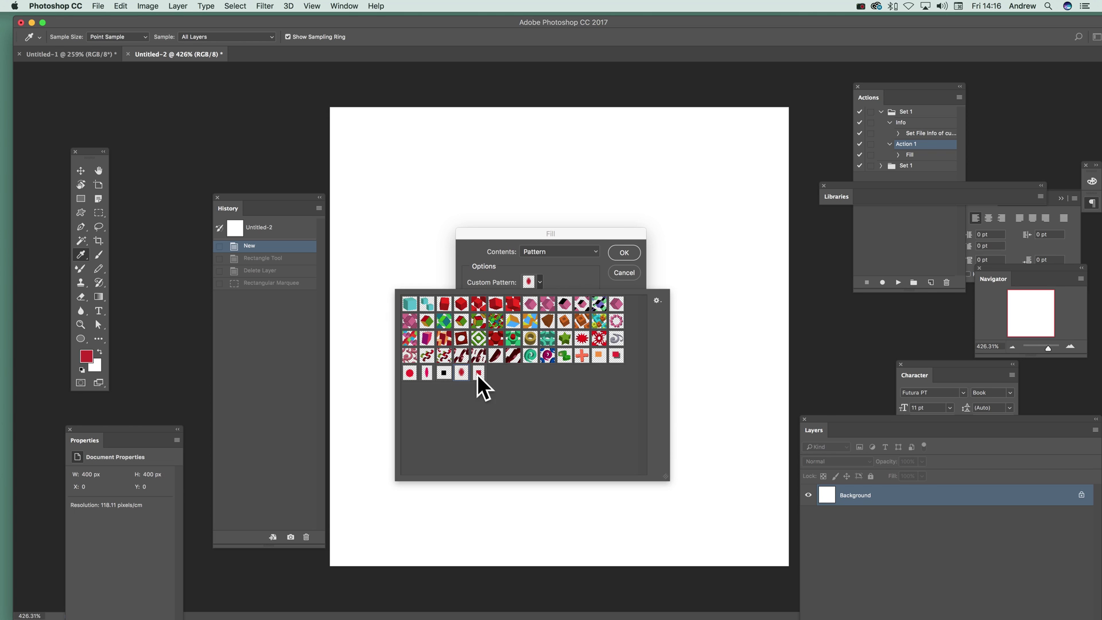
{"action": "left_click", "coordinate": [479, 374]}
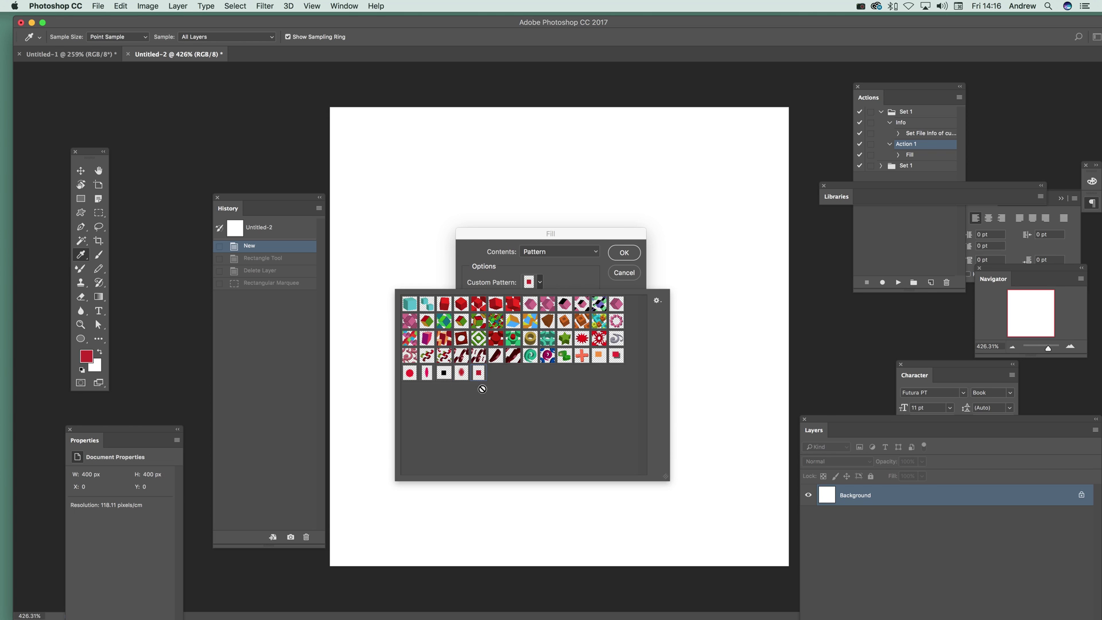
{"action": "left_click", "coordinate": [475, 249]}
{"action": "left_click", "coordinate": [538, 282]}
{"action": "left_click", "coordinate": [578, 236]}
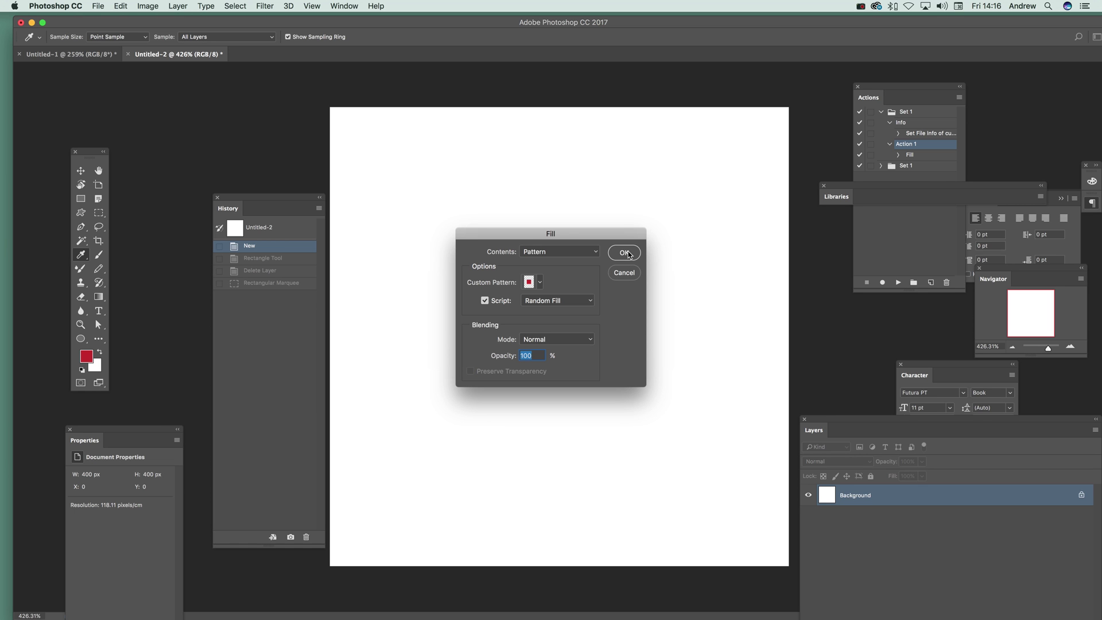
Step: Run Random Fill with Color randomness 0.91 and Brightness randomness 0.88
{"action": "left_click", "coordinate": [627, 254]}
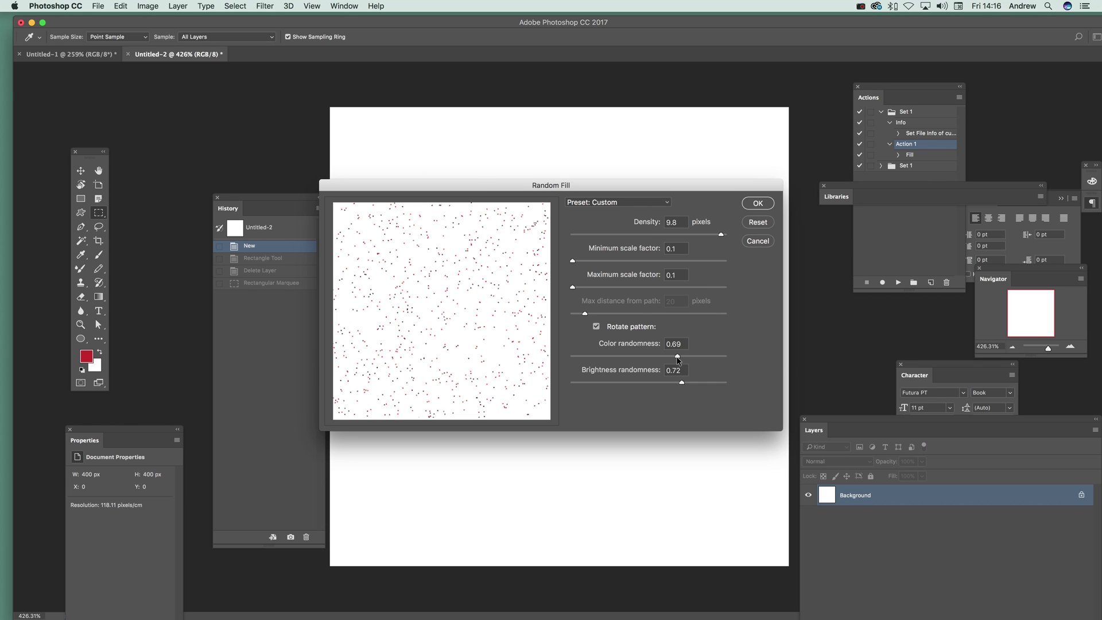
{"action": "left_click_drag", "start_coordinate": [677, 355], "coordinate": [711, 355]}
{"action": "left_click", "coordinate": [706, 382]}
{"action": "left_click", "coordinate": [758, 204]}
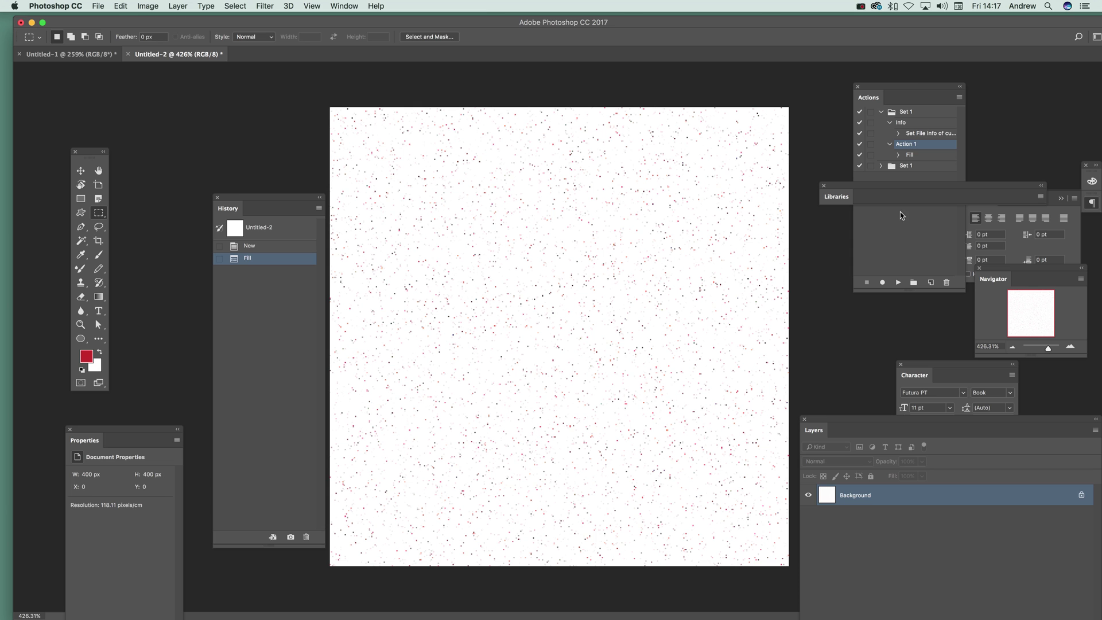
Step: Create 'Action 2' and record an Edit > Fill with Random Fill into it
{"action": "left_click", "coordinate": [930, 282]}
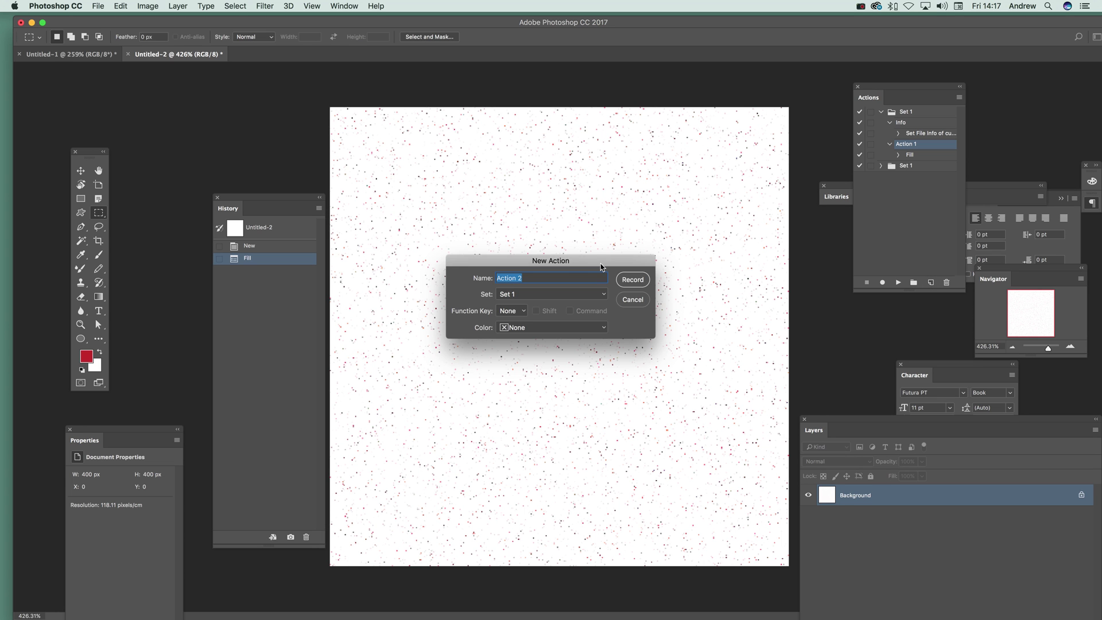
{"action": "left_click", "coordinate": [633, 280]}
{"action": "left_click", "coordinate": [120, 7]}
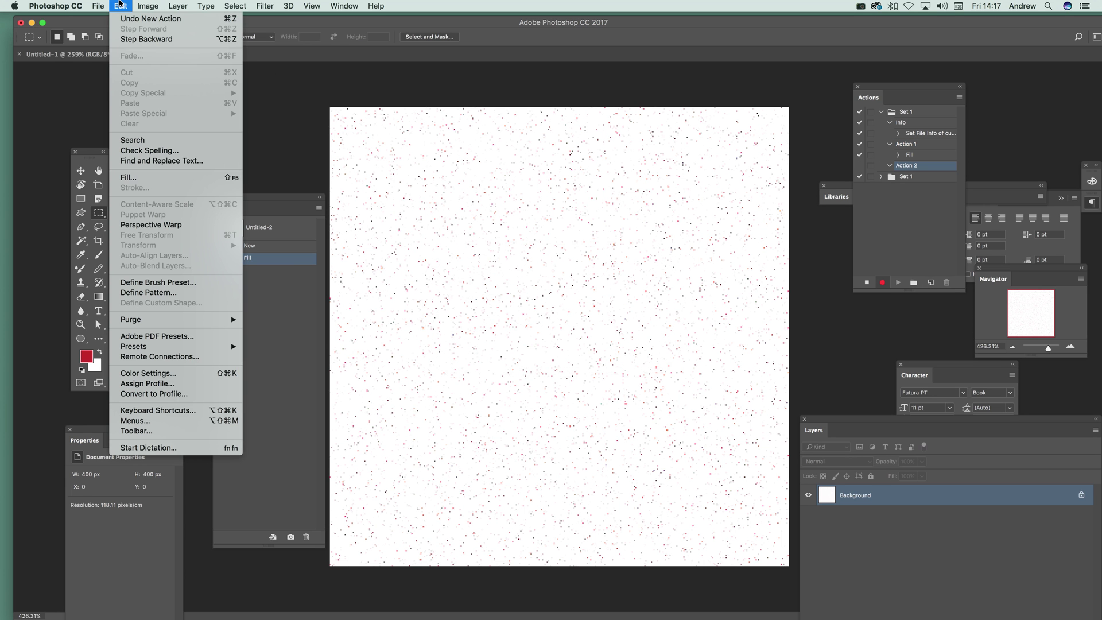
{"action": "left_click", "coordinate": [127, 178]}
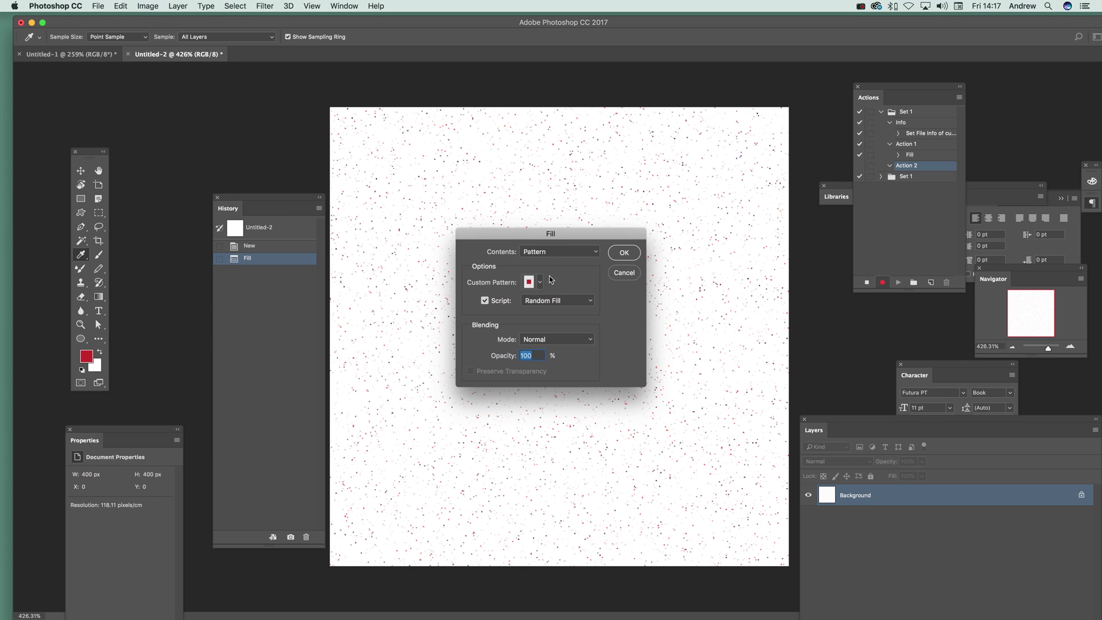
{"action": "left_click", "coordinate": [624, 254]}
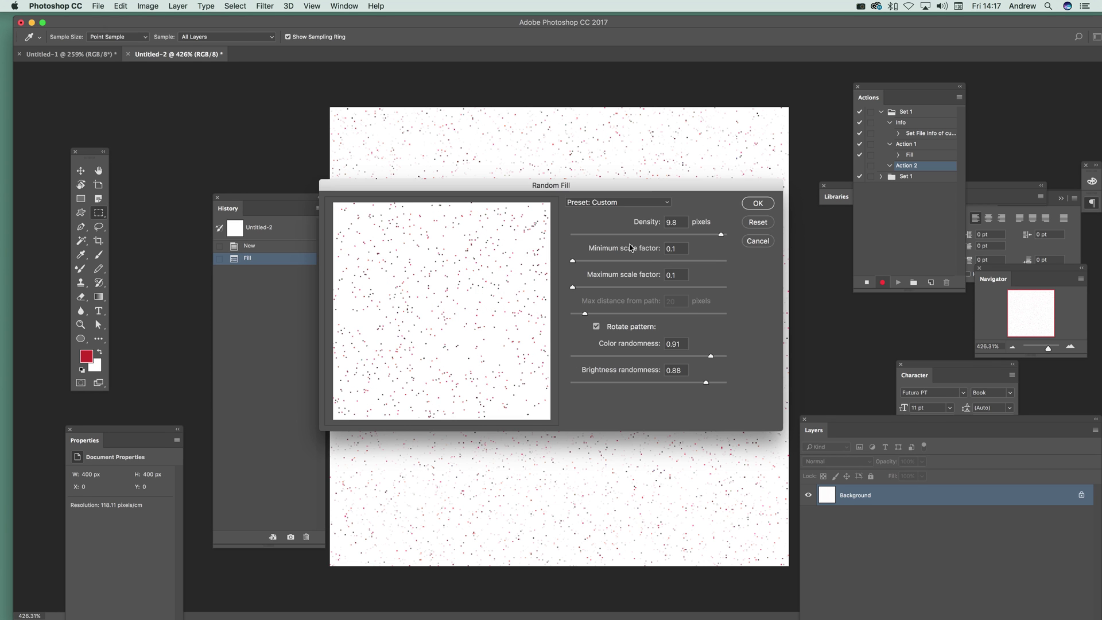
{"action": "left_click", "coordinate": [758, 203]}
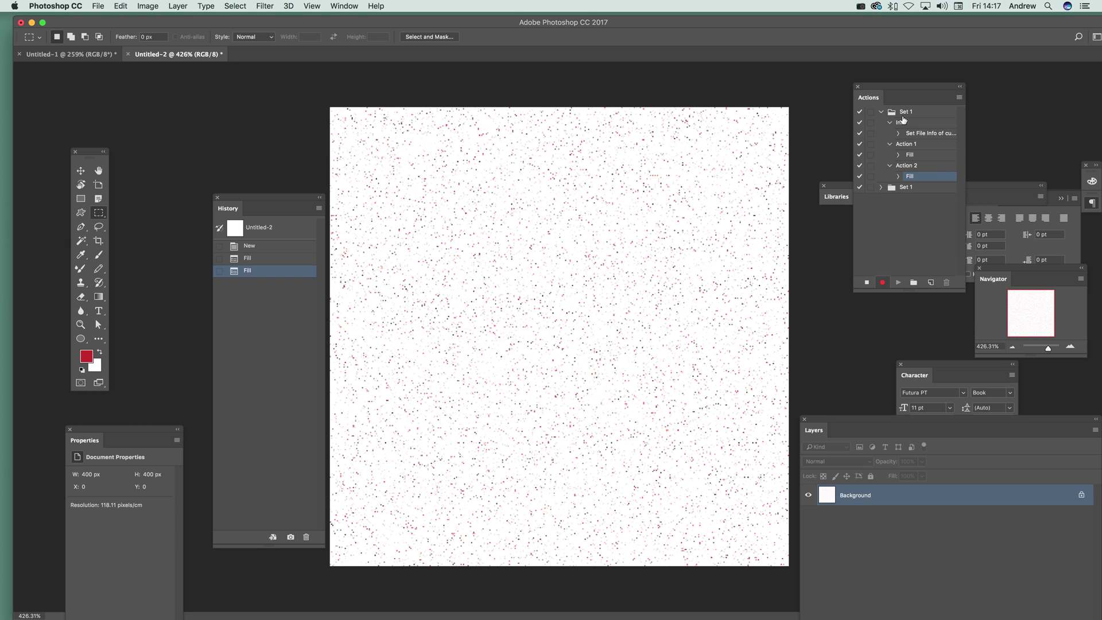
Step: Stop recording Action 2 and play it back once to add speckles
{"action": "left_click", "coordinate": [911, 166]}
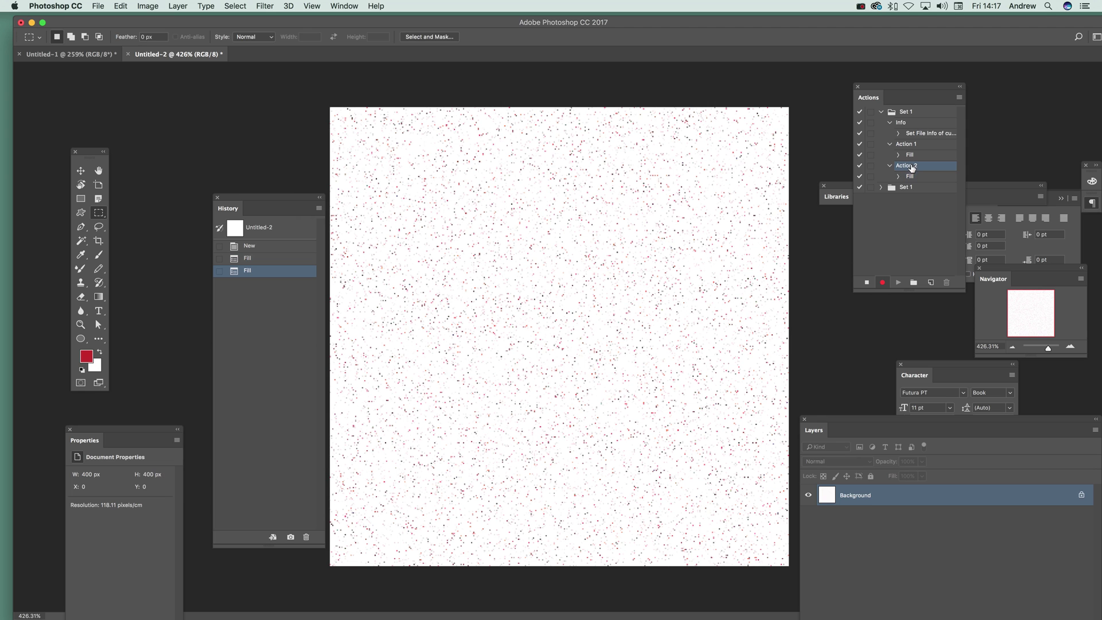
{"action": "left_click", "coordinate": [867, 283]}
{"action": "left_click", "coordinate": [895, 283]}
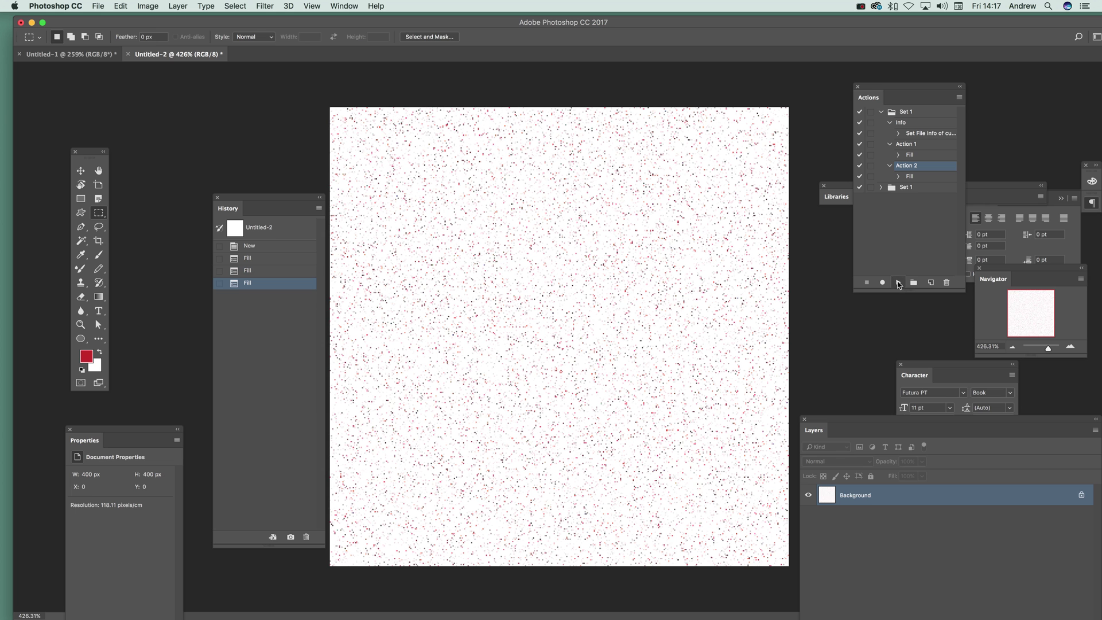
Step: Replay Action 2 twelve more times until History shows fifteen Fills
{"action": "left_click", "coordinate": [898, 283]}
{"action": "left_click", "coordinate": [898, 283]}
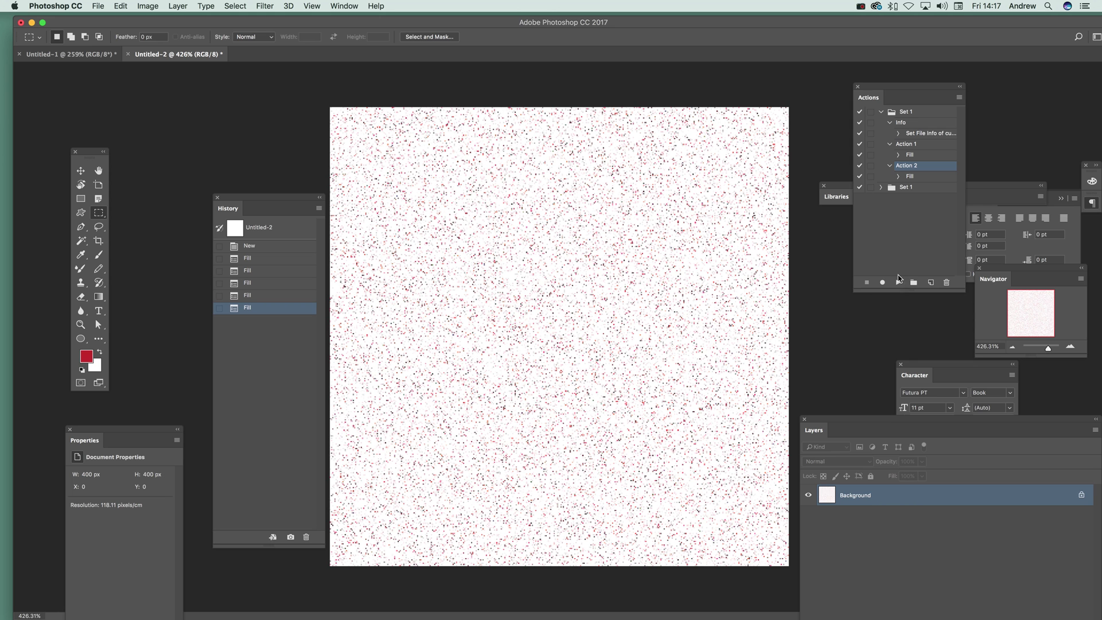
{"action": "left_click", "coordinate": [899, 283]}
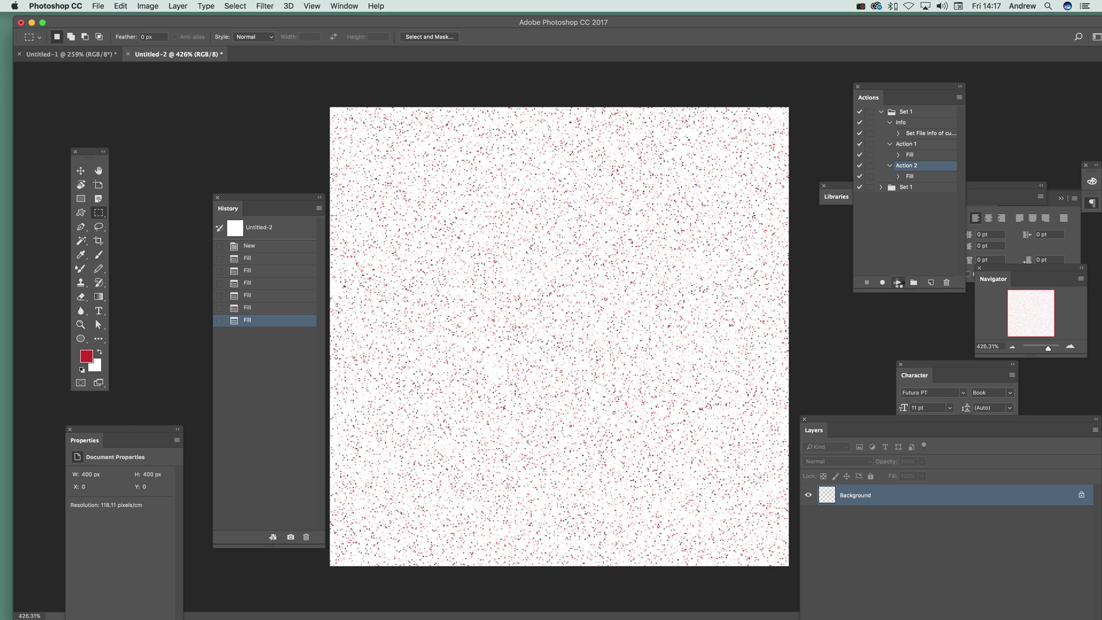
{"action": "left_click", "coordinate": [898, 283]}
{"action": "left_click", "coordinate": [898, 283]}
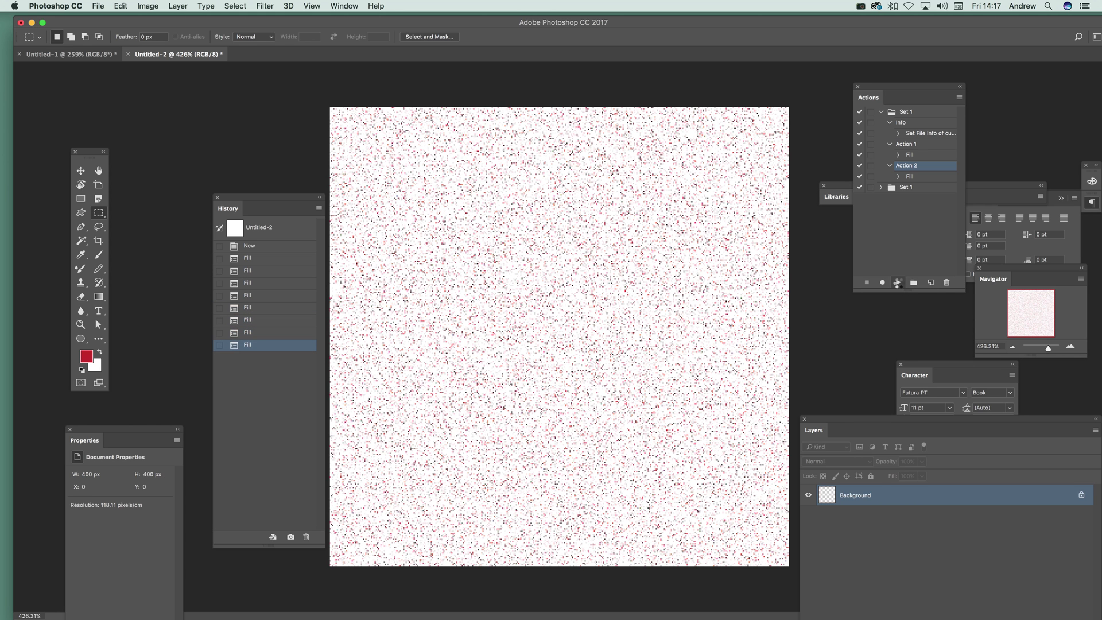
{"action": "left_click", "coordinate": [899, 282]}
{"action": "left_click", "coordinate": [899, 283]}
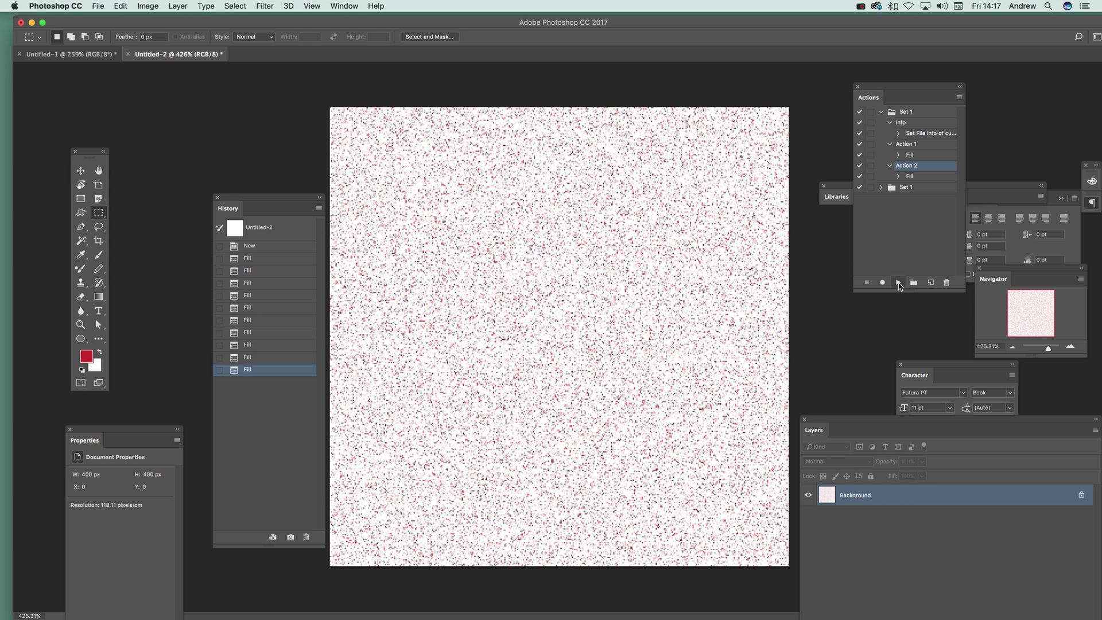
{"action": "left_click", "coordinate": [898, 283]}
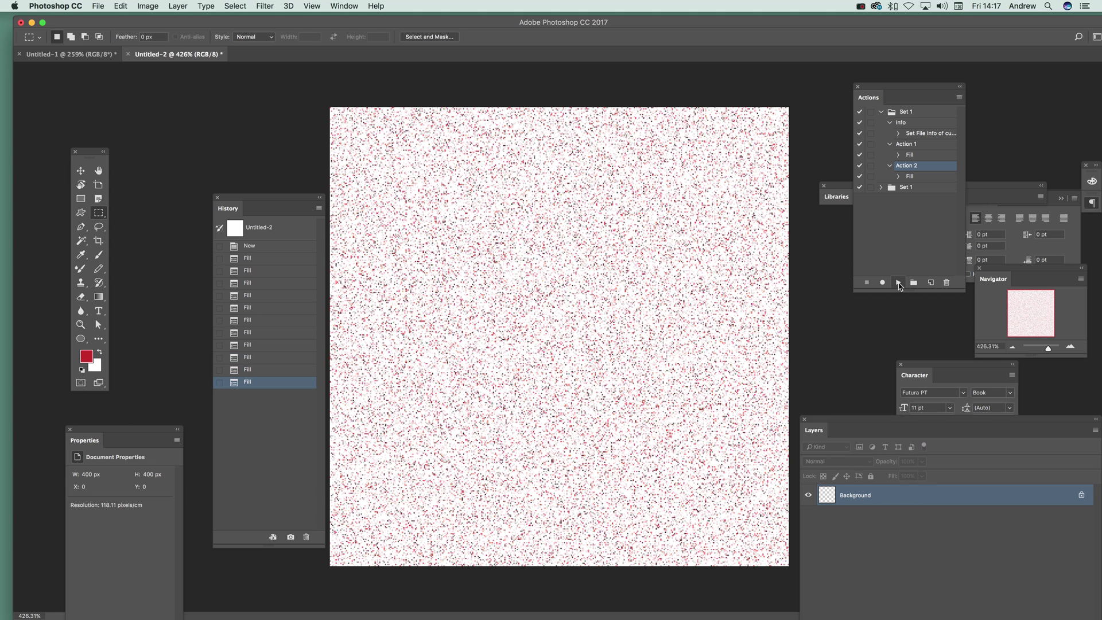
{"action": "left_click", "coordinate": [898, 283]}
{"action": "left_click", "coordinate": [898, 283]}
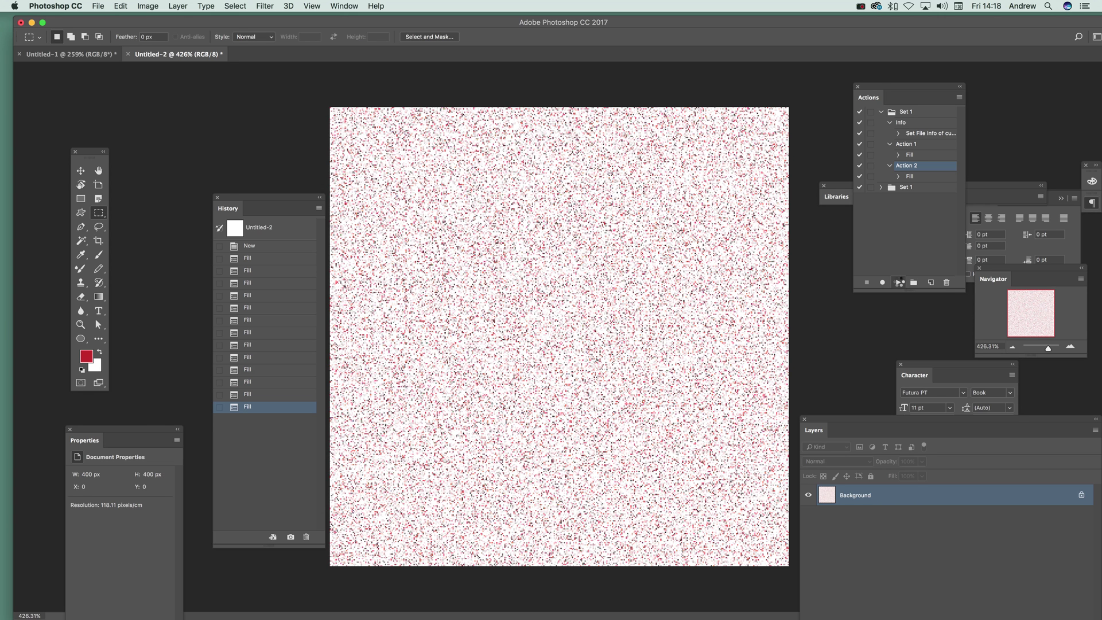
{"action": "left_click", "coordinate": [899, 283]}
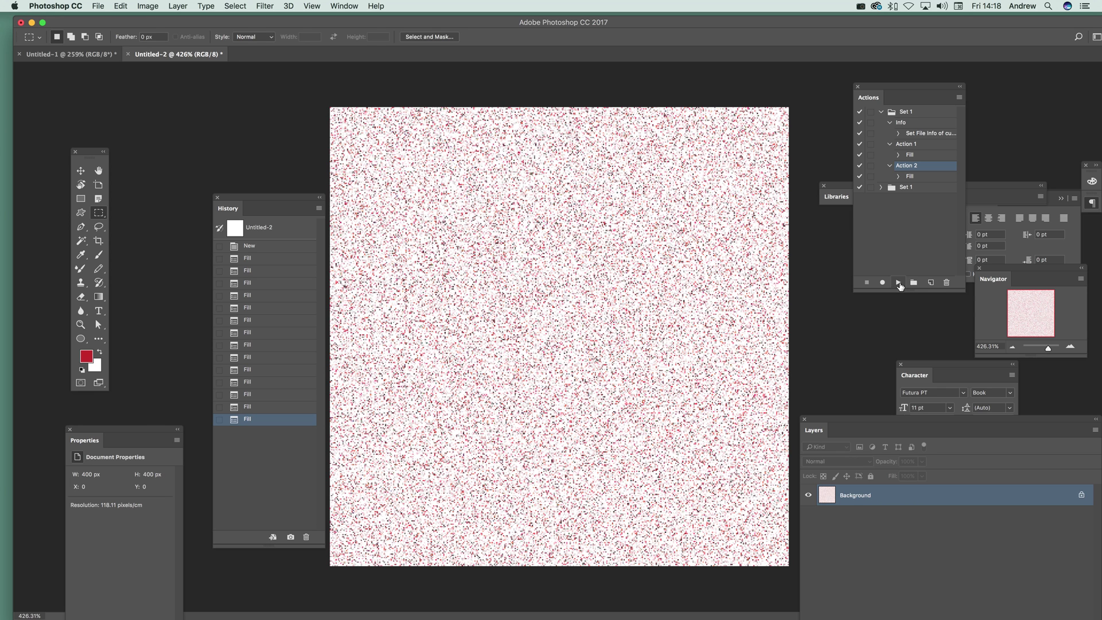
{"action": "left_click", "coordinate": [899, 284]}
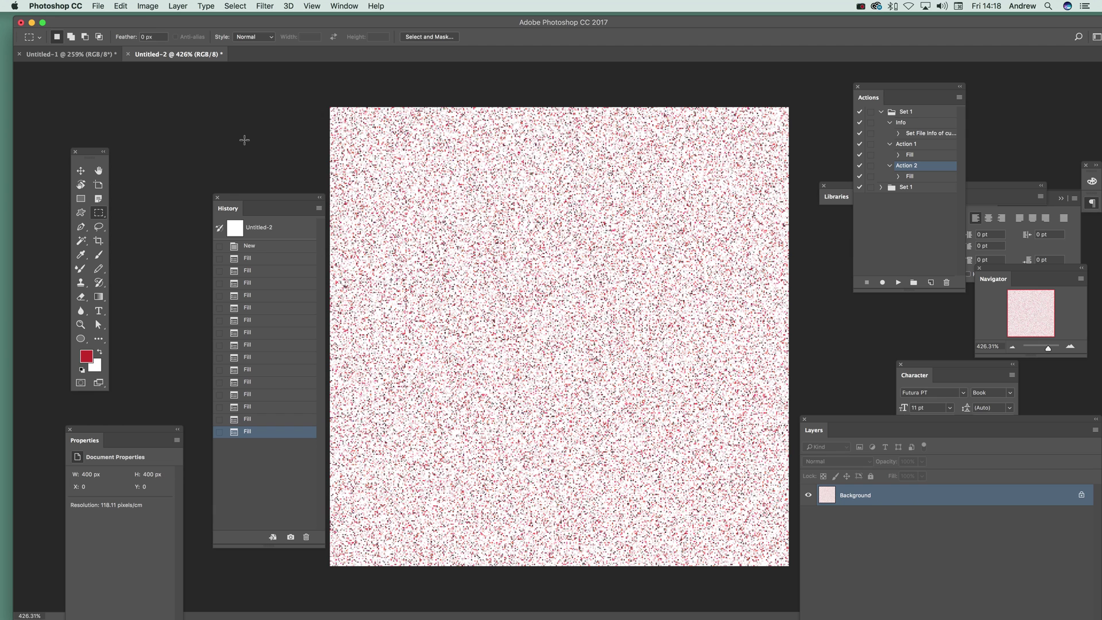
{"action": "left_click", "coordinate": [270, 6]}
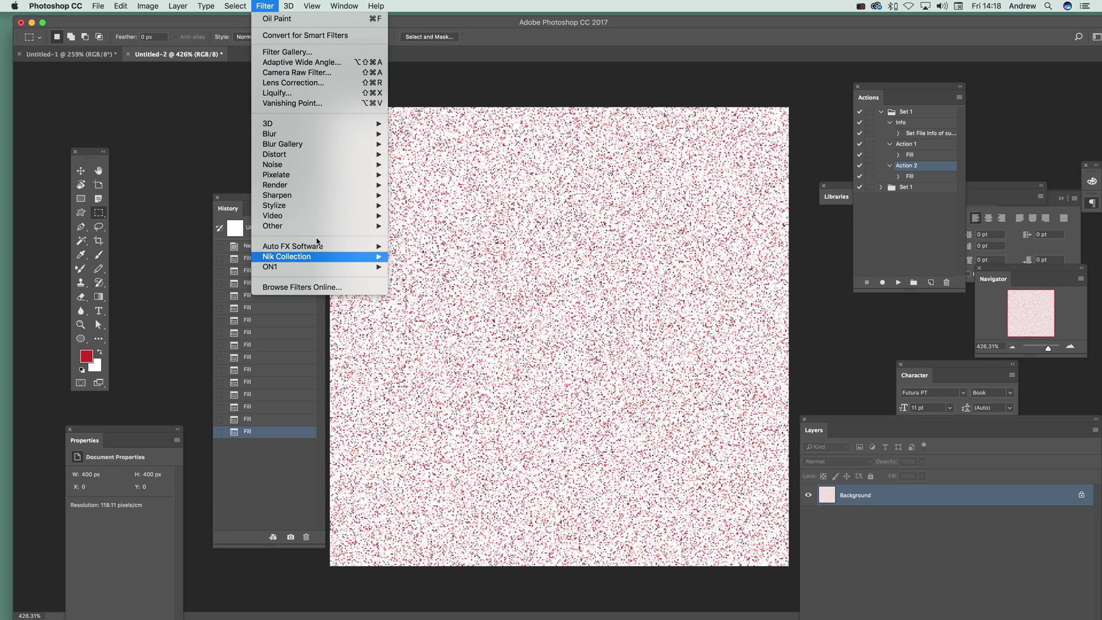
Step: Apply Stylize > Oil Paint with its settings confirmed, then Image > Auto Tone
{"action": "mouse_move", "coordinate": [303, 210]}
{"action": "left_click", "coordinate": [418, 246]}
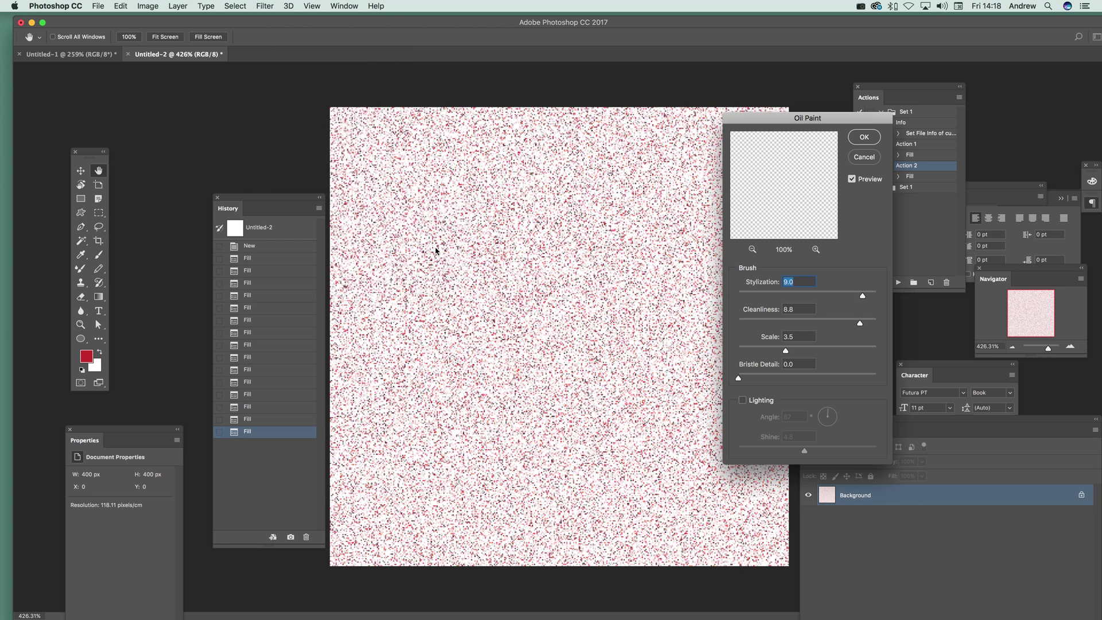
{"action": "left_click", "coordinate": [864, 138]}
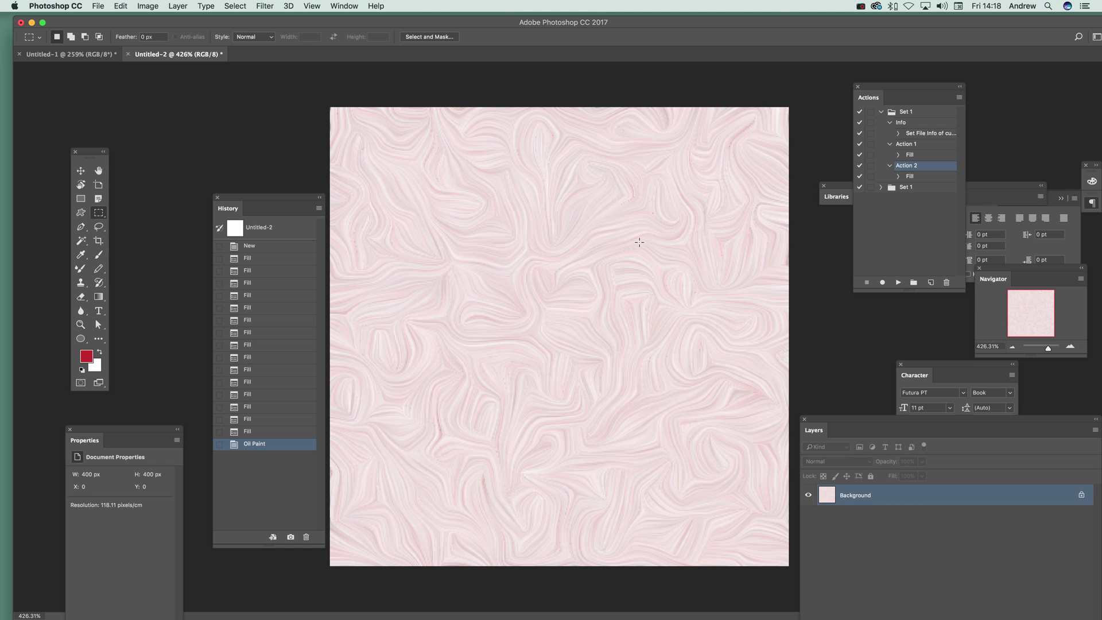
{"action": "left_click", "coordinate": [151, 5]}
{"action": "left_click", "coordinate": [166, 57]}
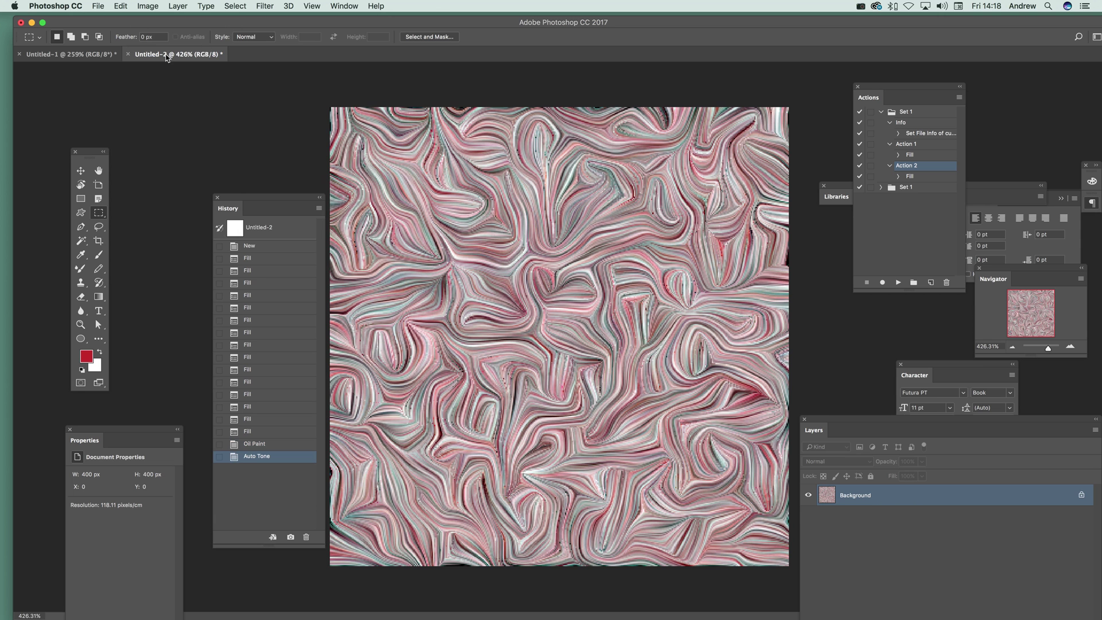
Step: Repeat Oil Paint and Auto Tone twice more for three passes each
{"action": "left_click", "coordinate": [265, 6]}
{"action": "left_click", "coordinate": [277, 19]}
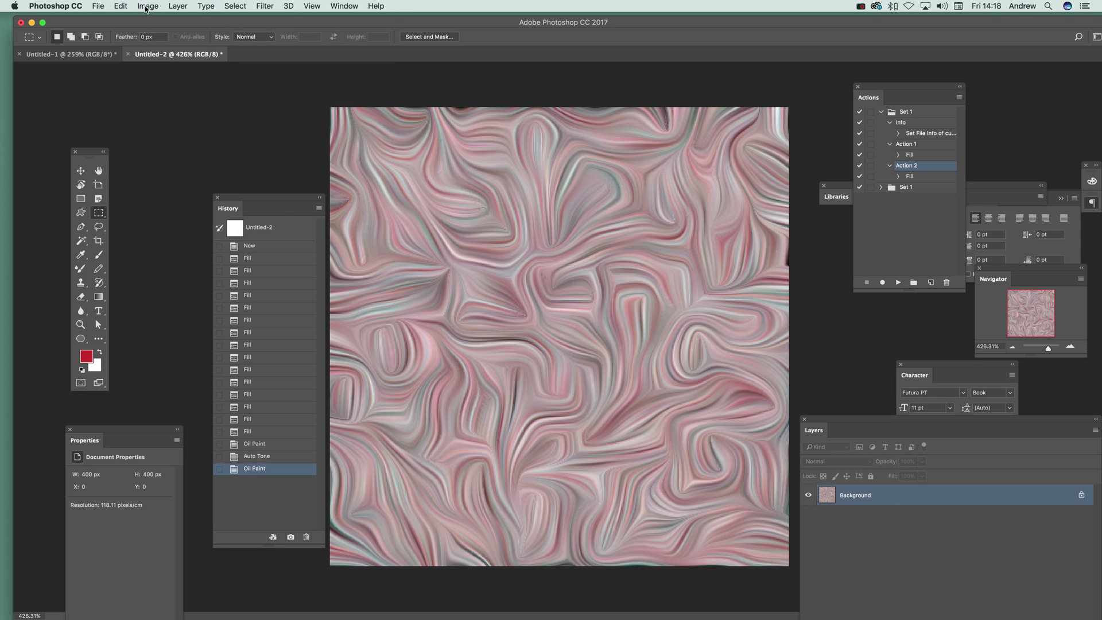
{"action": "left_click", "coordinate": [147, 6]}
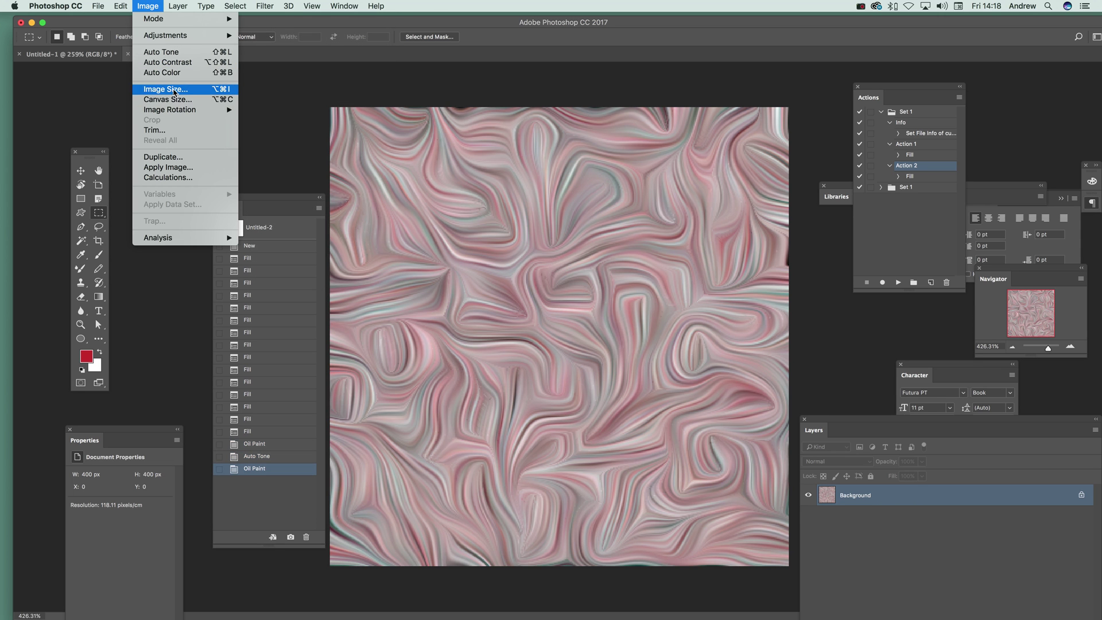
{"action": "left_click", "coordinate": [177, 55]}
{"action": "left_click", "coordinate": [265, 6]}
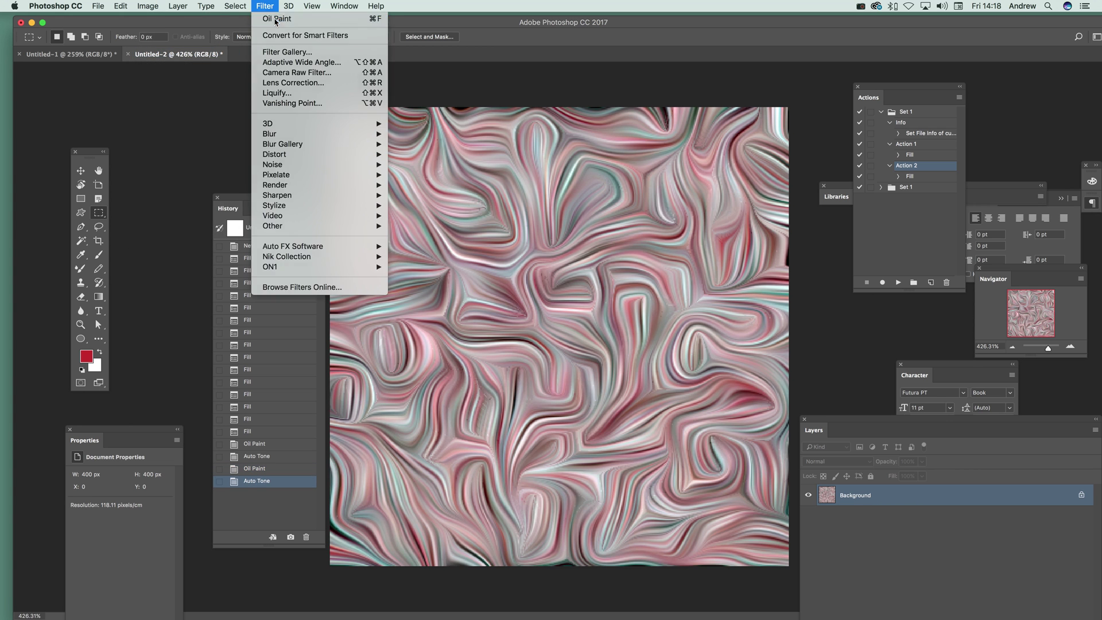
{"action": "left_click", "coordinate": [276, 18]}
{"action": "left_click", "coordinate": [127, 6]}
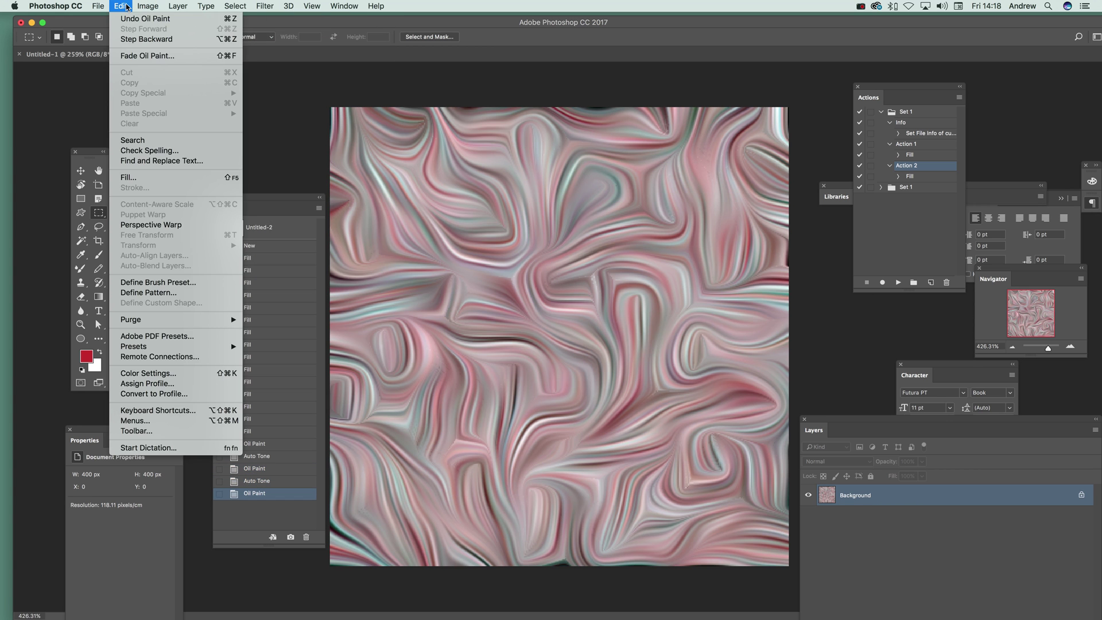
{"action": "mouse_move", "coordinate": [162, 4]}
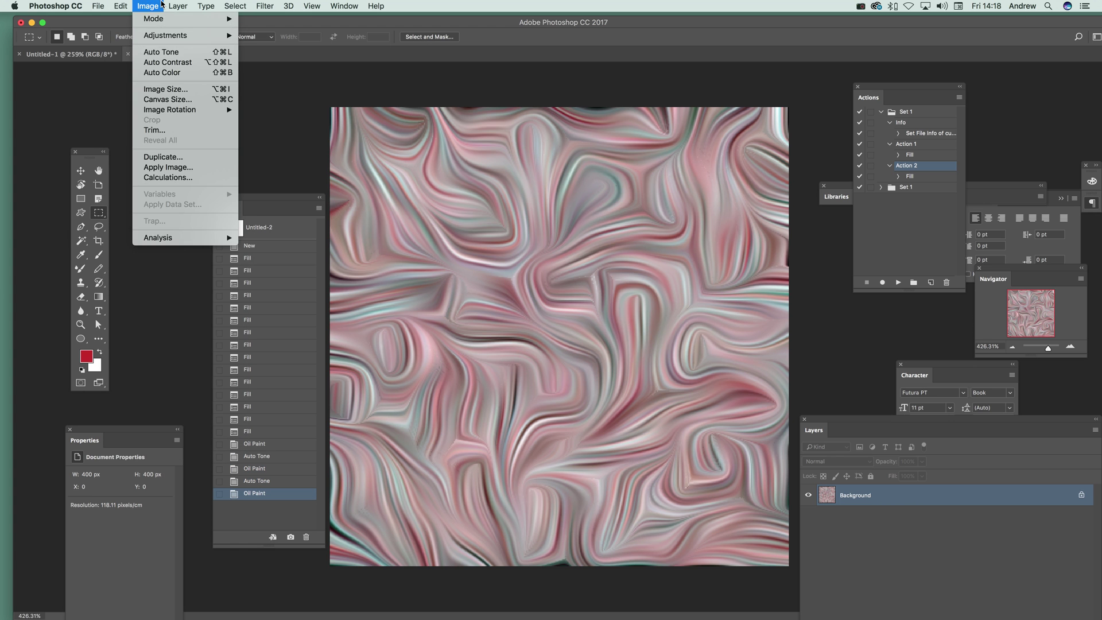
{"action": "left_click", "coordinate": [168, 51]}
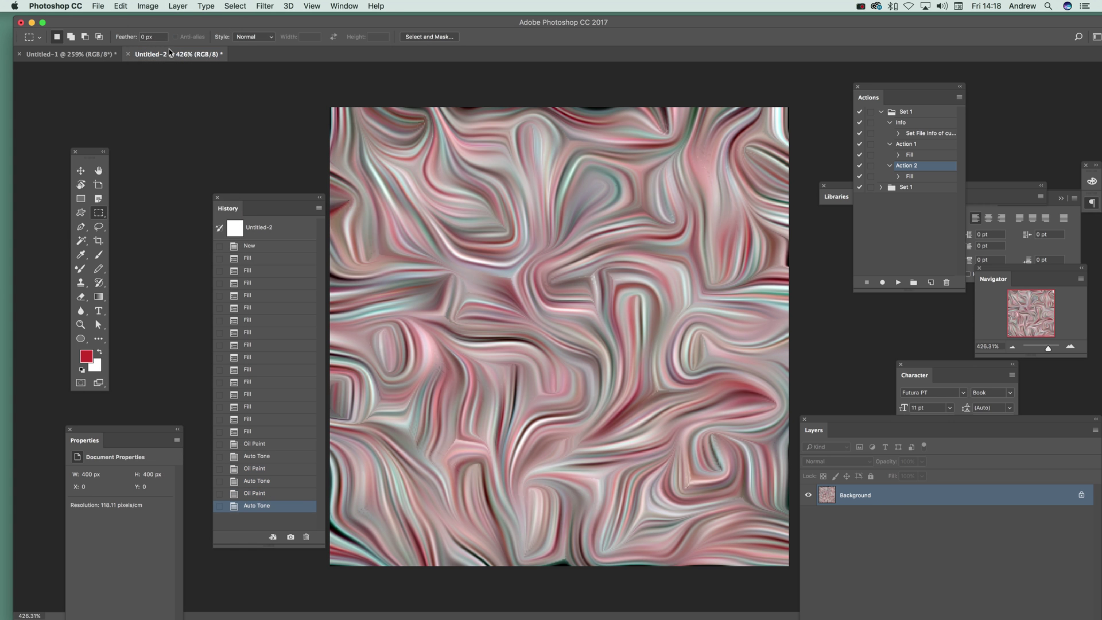
{"action": "left_click", "coordinate": [267, 6]}
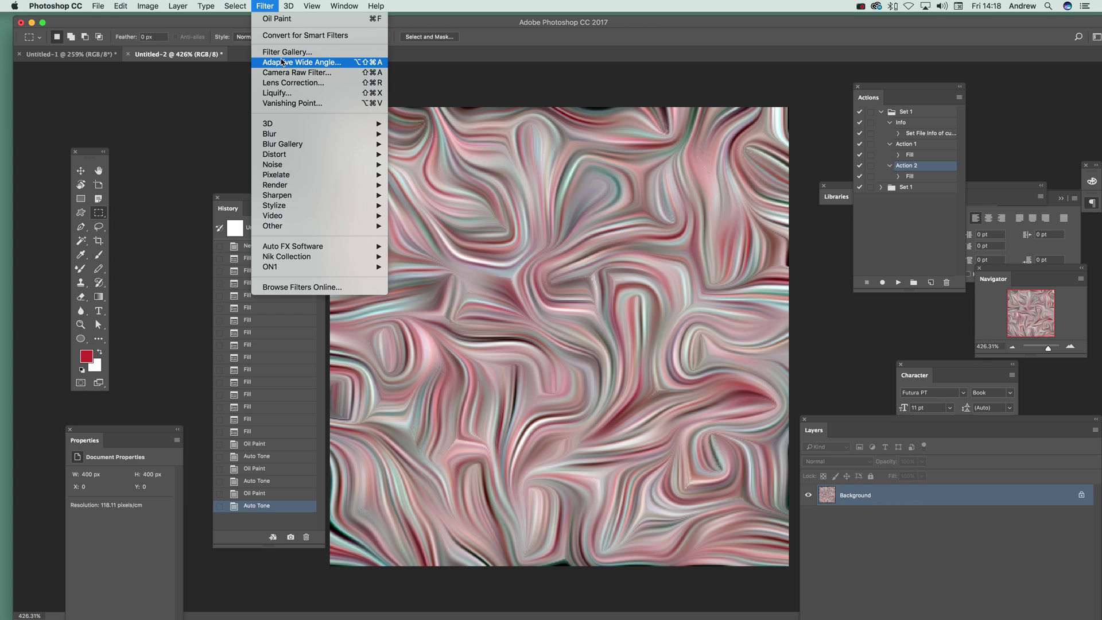
Step: Apply a Camera Raw Filter with Temperature -68 to tint the swirls blue-violet
{"action": "key", "text": "Escape"}
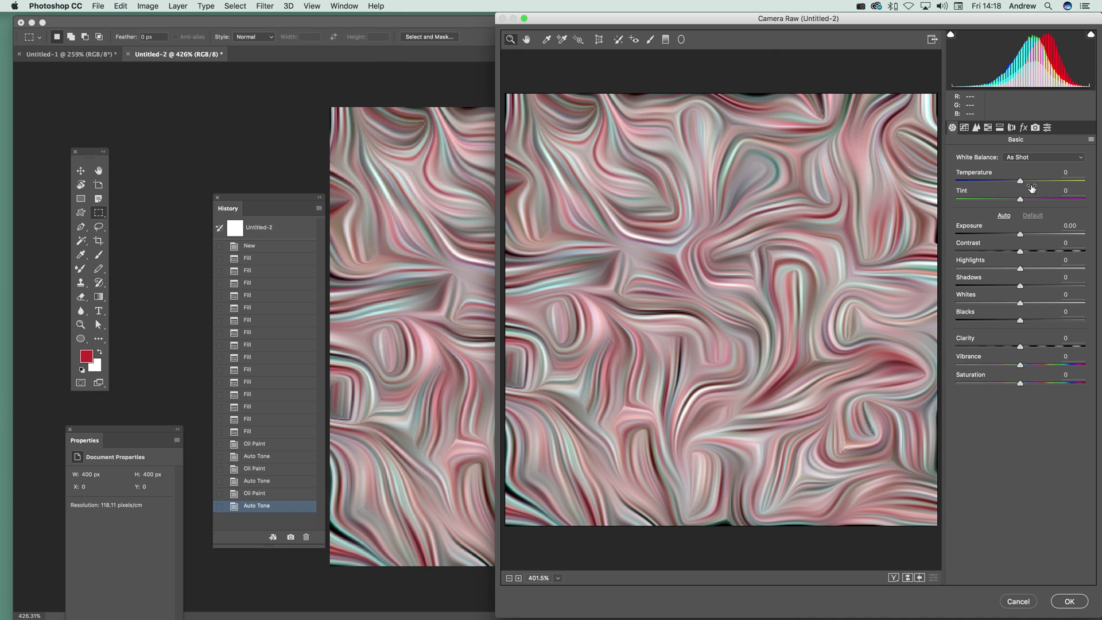
{"action": "left_click_drag", "start_coordinate": [1011, 182], "coordinate": [975, 181]}
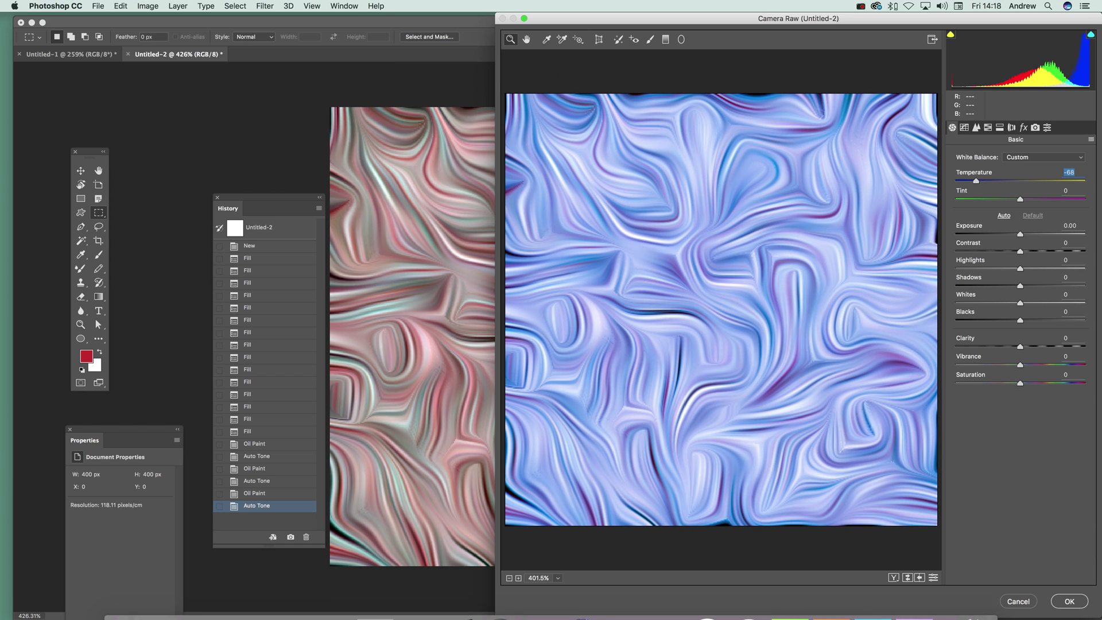
{"action": "left_click", "coordinate": [1069, 600]}
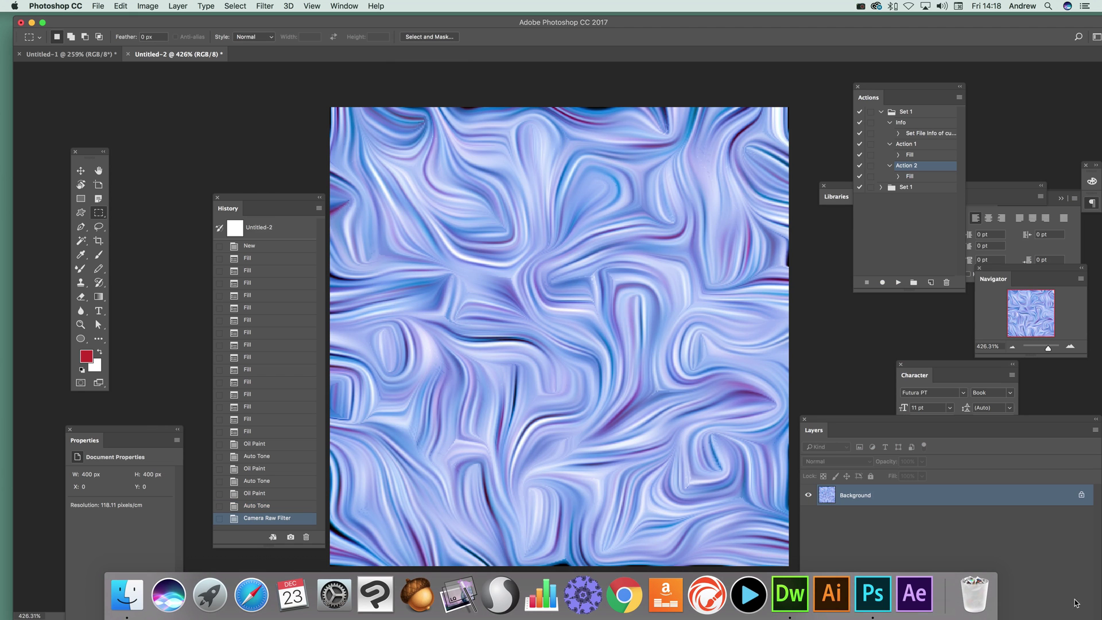